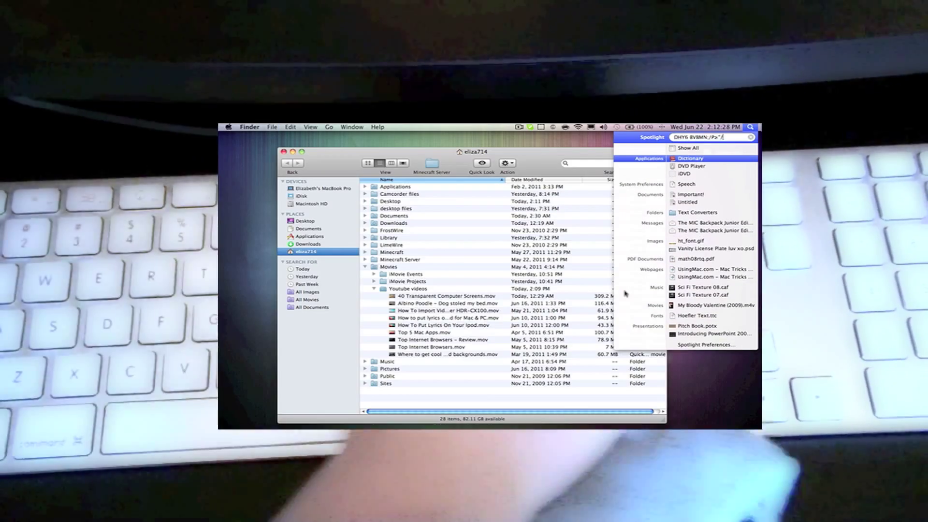
- Close the Spotlight results with Escape and select the Desktop folder in the home folder listing
key(Escape)
key(d)
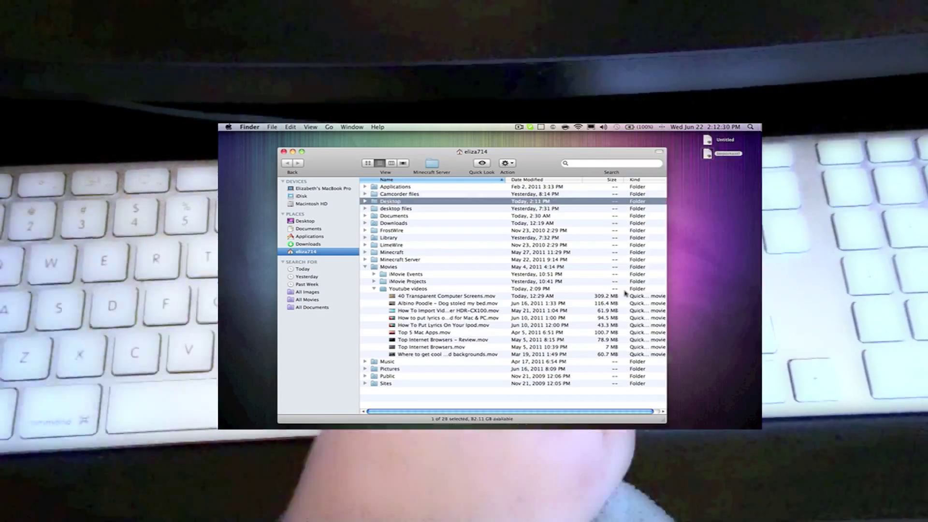